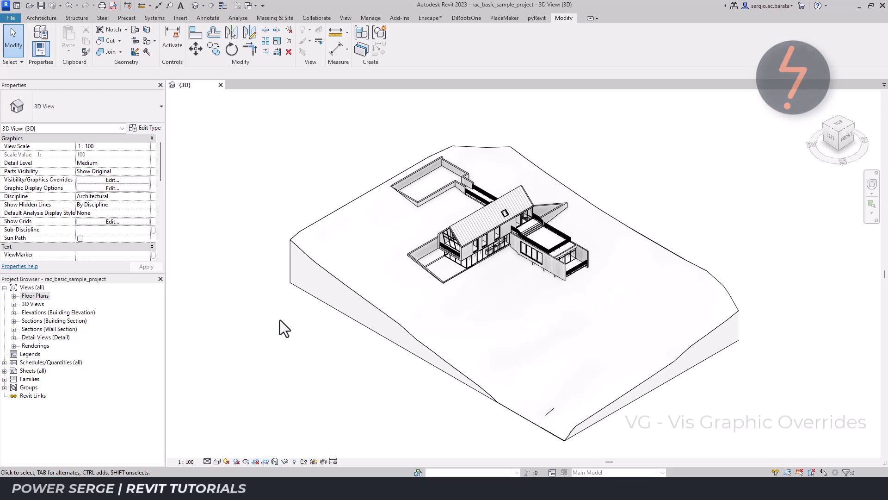
Check Topography's Primary Contours and Secondary Contours in Visibility/Graphic Overrides (VG)
type("vg")
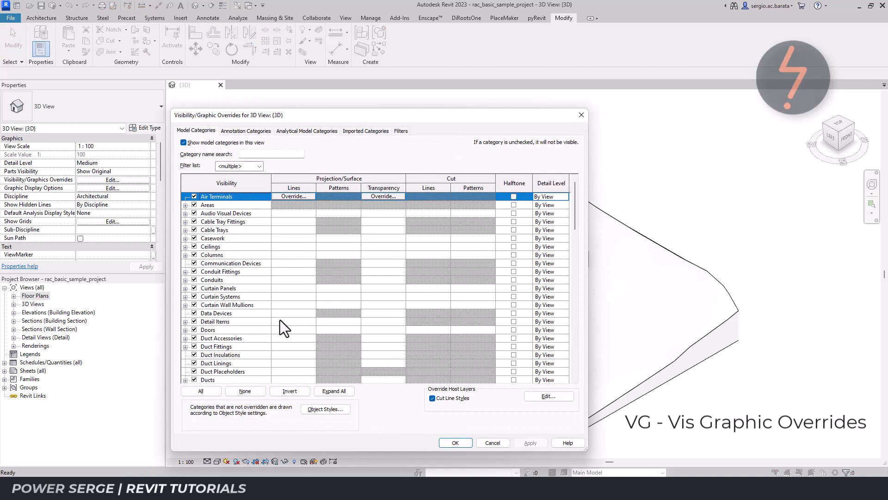
type("to")
left_click(185, 363)
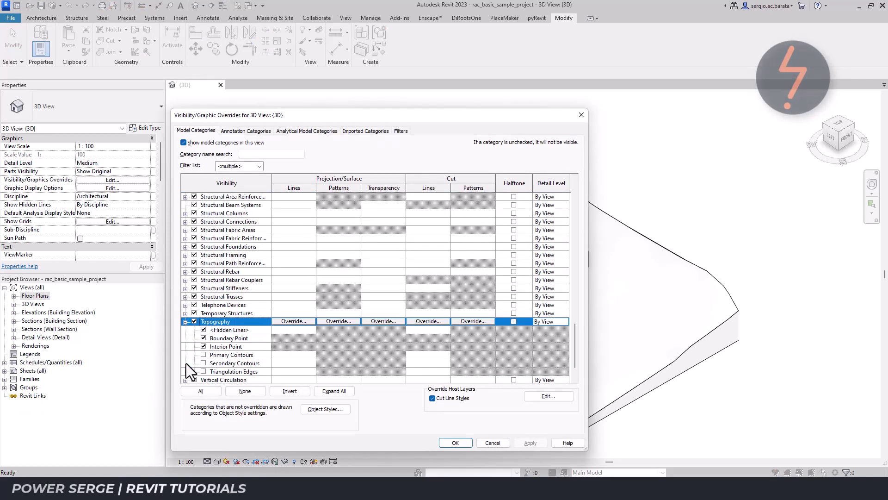
left_click(203, 354)
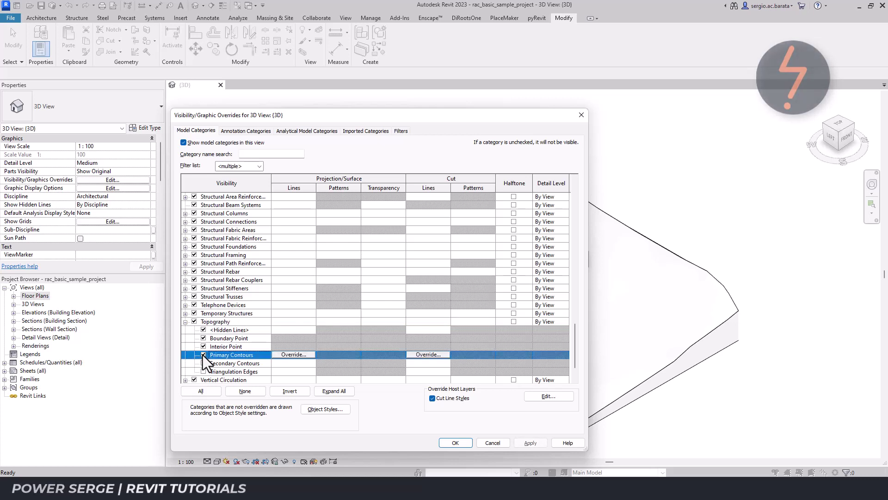
left_click(203, 362)
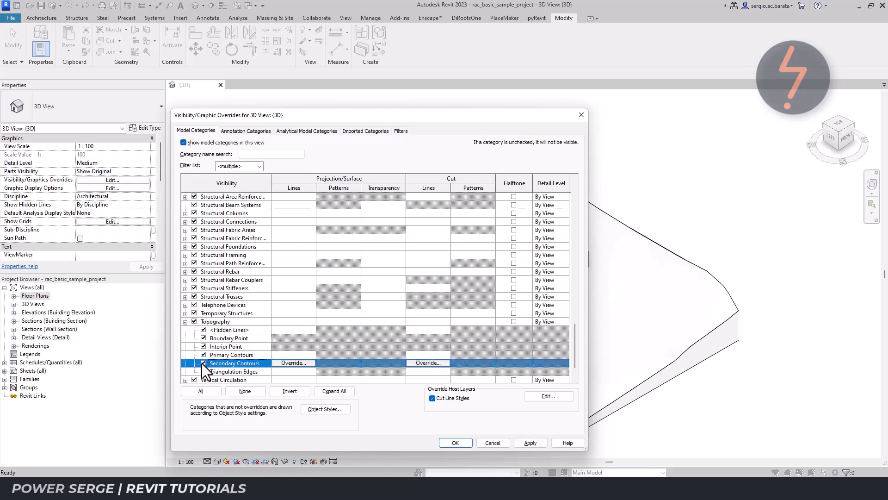
left_click(530, 443)
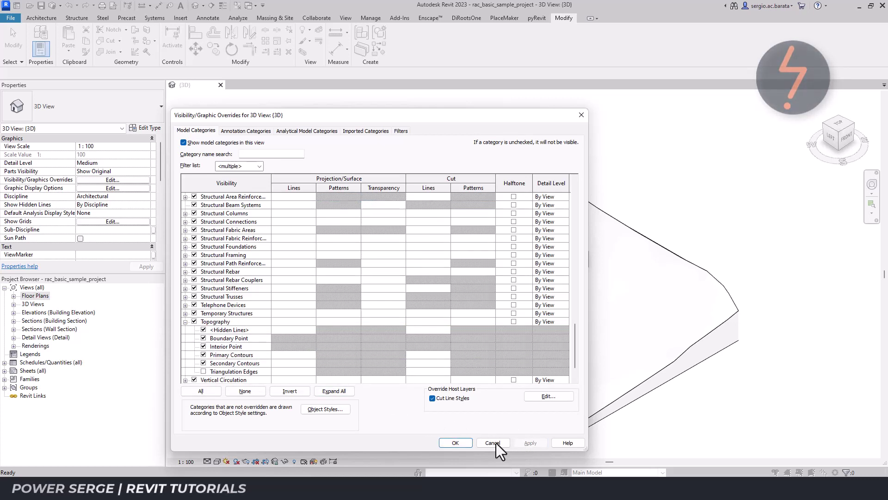
left_click(459, 444)
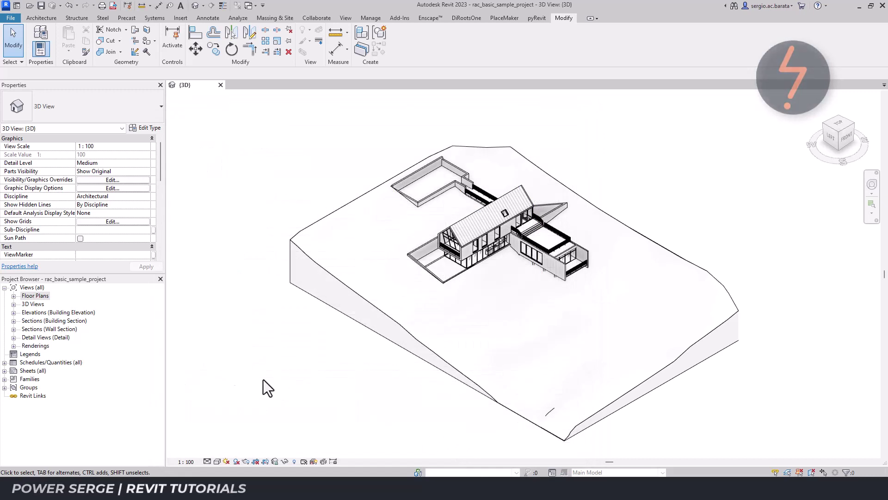
Open the Working View floor plan, then go to Section 2 from its section marker
left_click(14, 296)
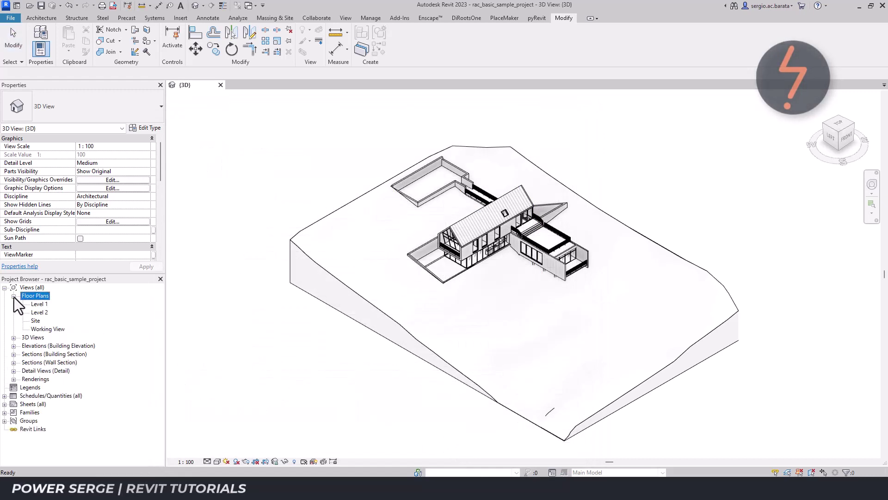
double_click(59, 330)
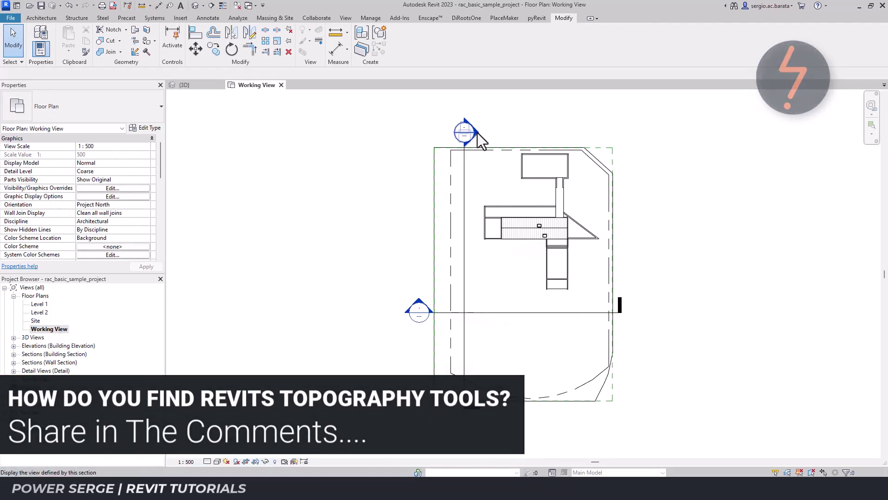
right_click(476, 133)
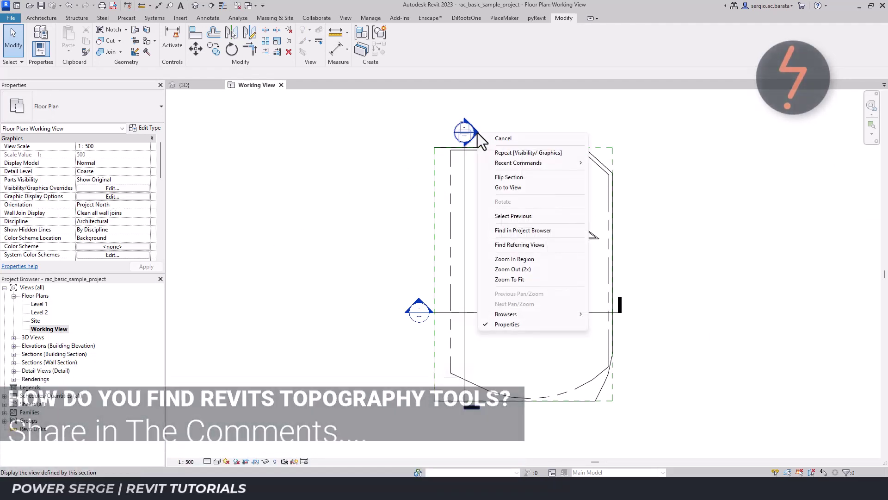
left_click(564, 187)
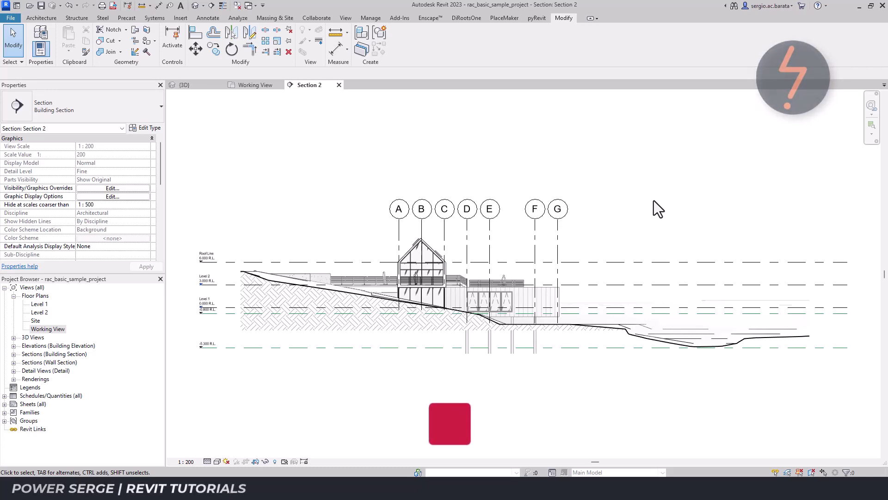
Zoom into the Section 2 level markers and ground profile, then return to the {3D} view
right_click(179, 223)
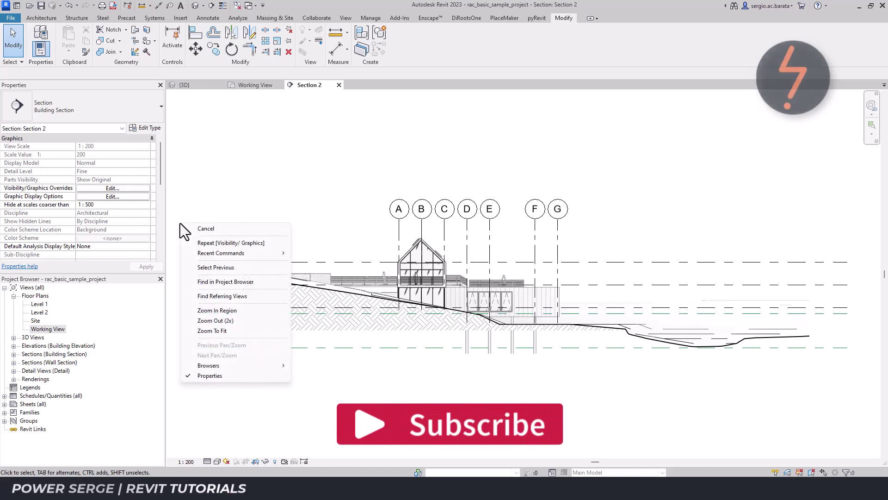
left_click(206, 310)
left_click_drag(180, 240, 268, 369)
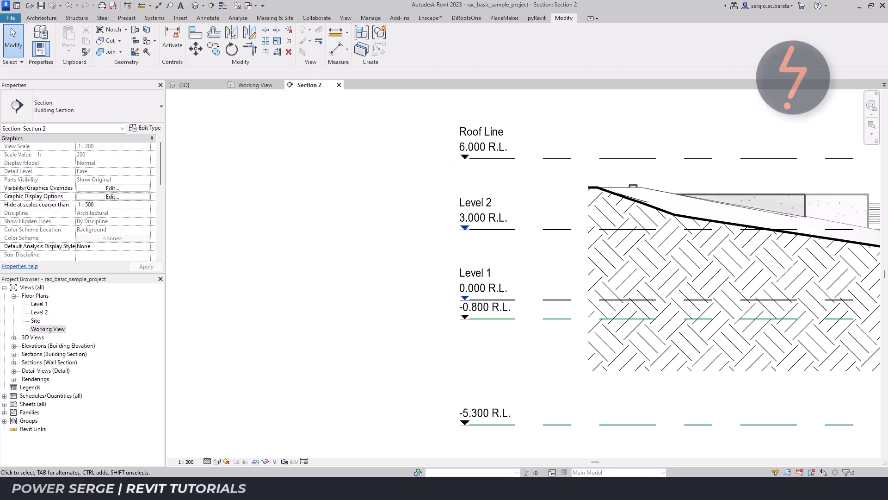
left_click(194, 86)
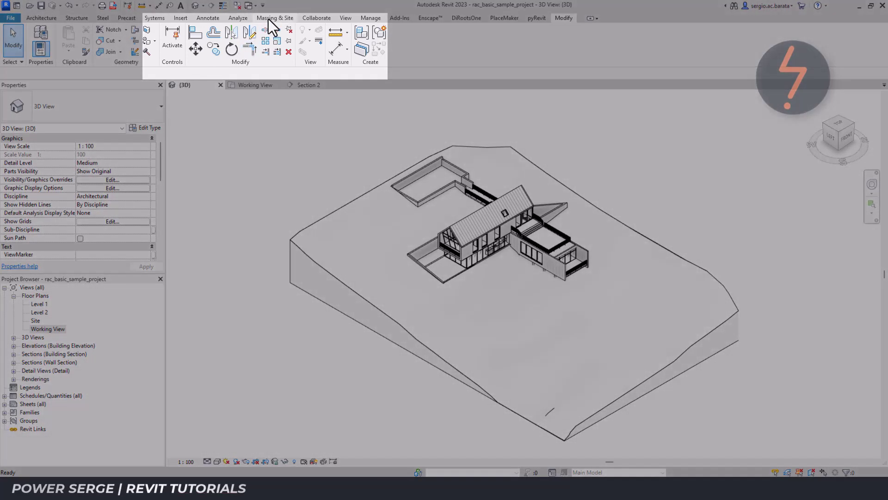
Enable contour lines at intervals of 5000.0 in Site Settings and apply them
left_click(268, 18)
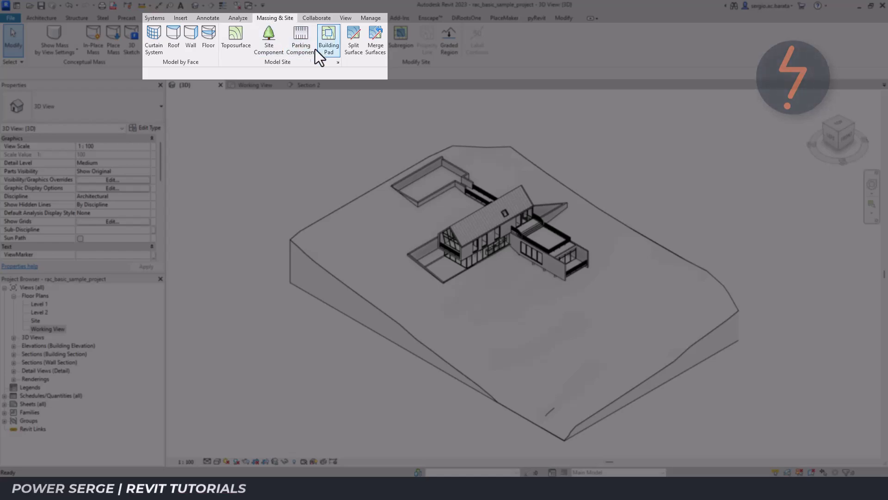
left_click(337, 63)
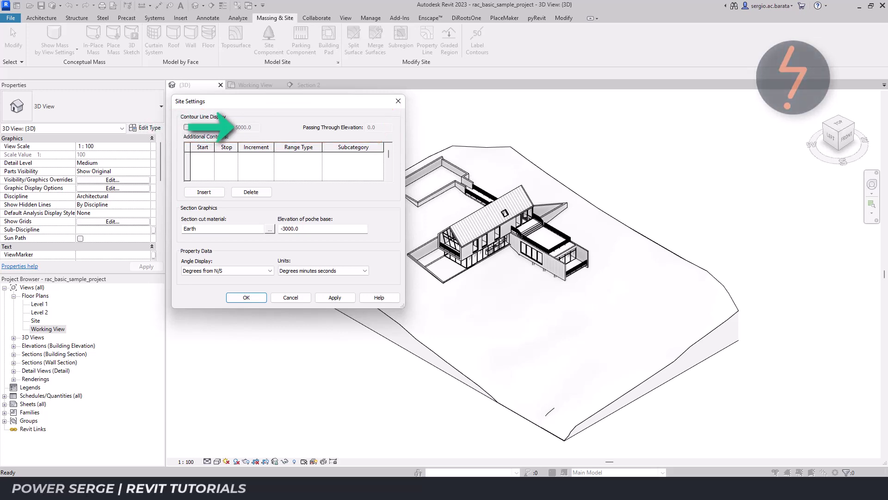
left_click(186, 127)
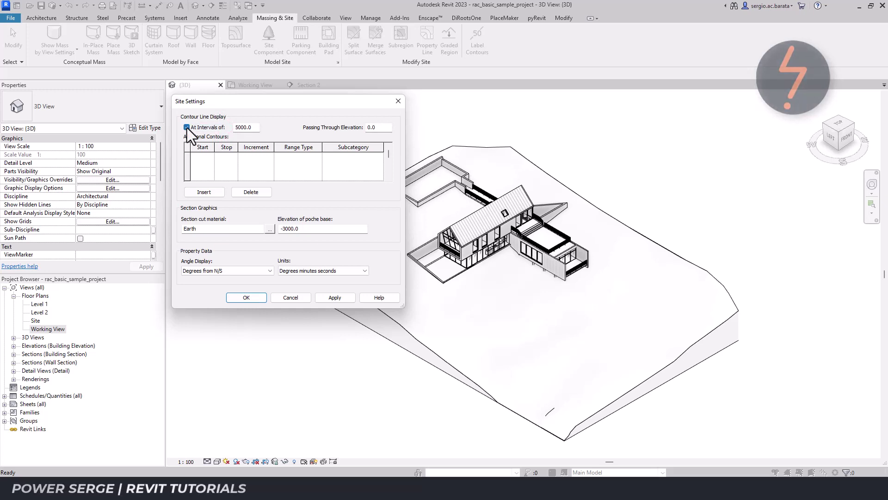
left_click(337, 297)
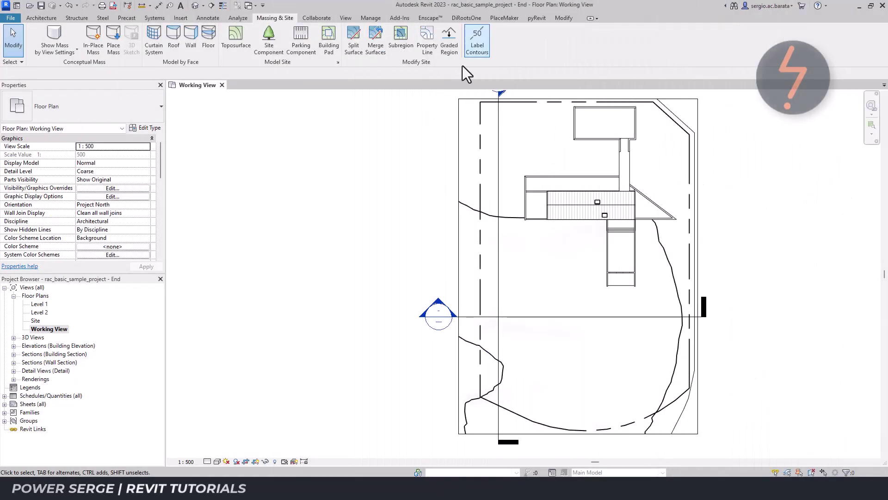
Draw two Label Contours lines across the Working View contours
left_click(474, 48)
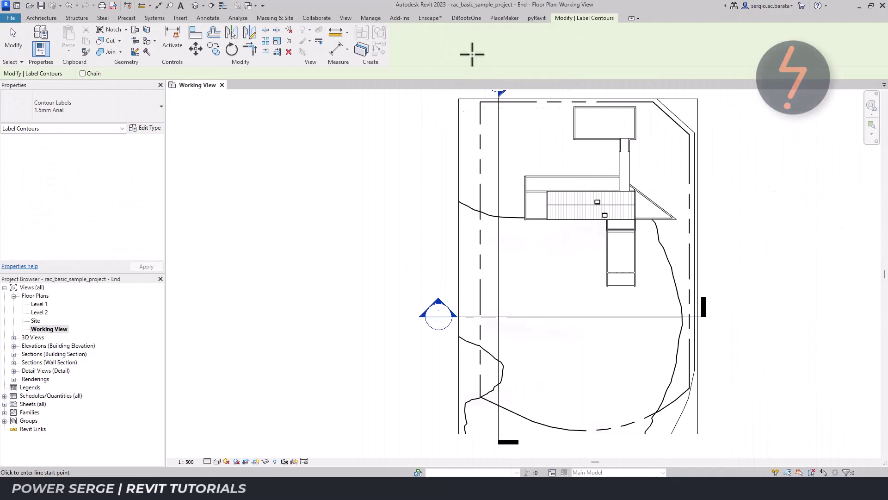
left_click(469, 130)
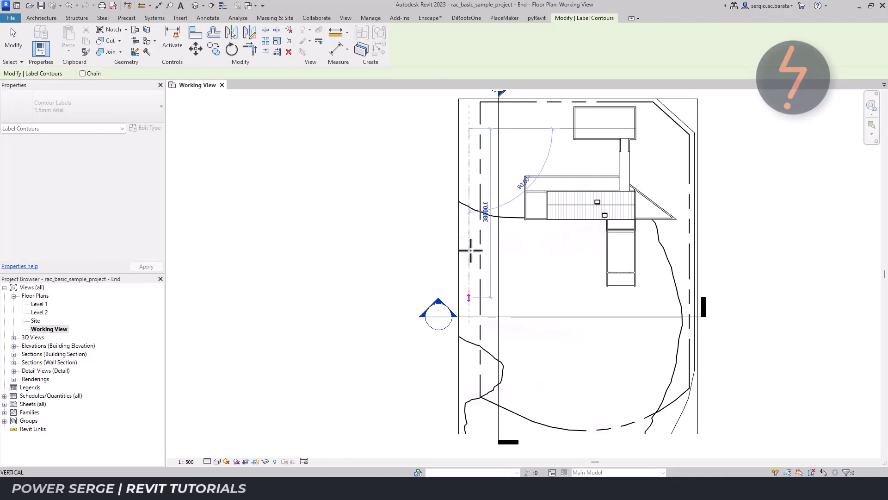
left_click(469, 357)
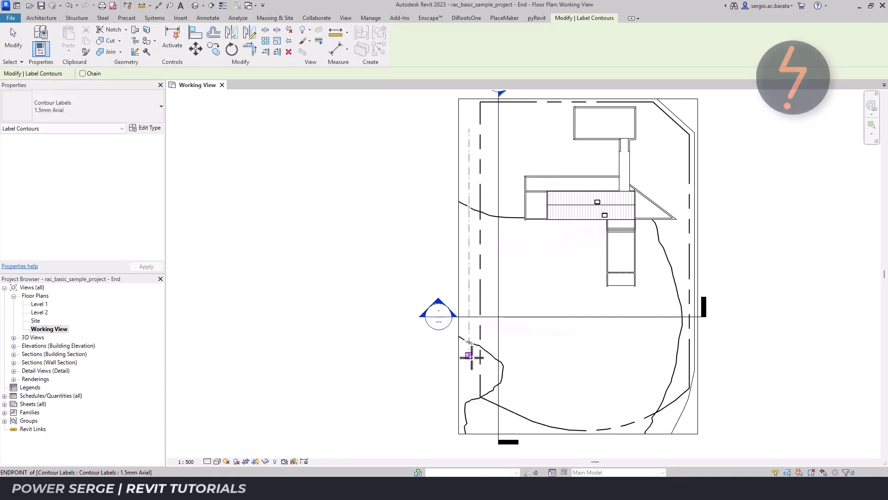
left_click(468, 374)
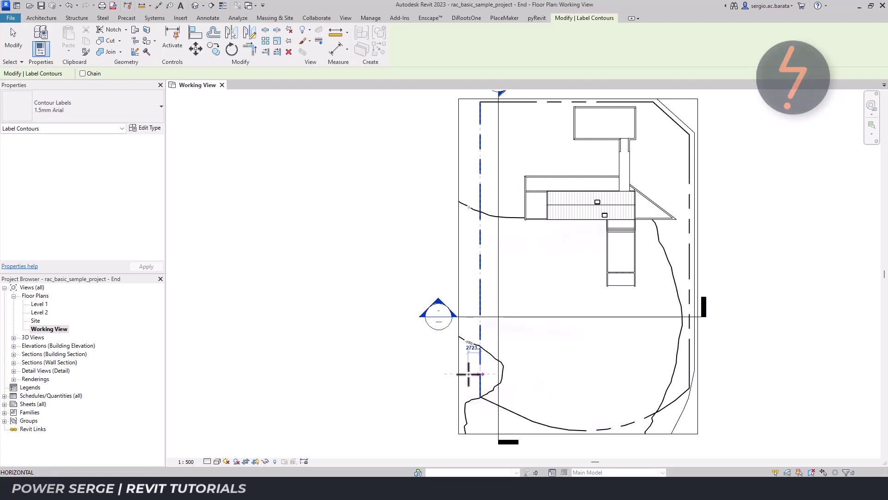
left_click(681, 374)
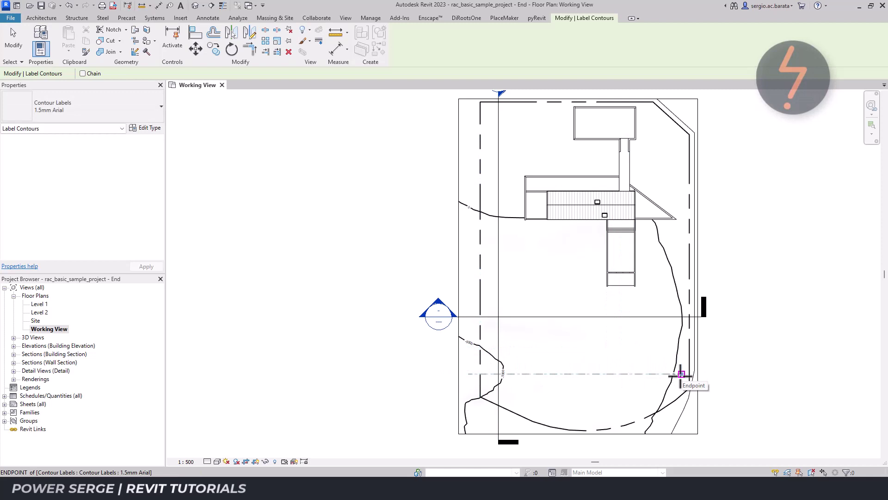
key("Escape")
key("Escape")
Zoom into the labelled 0 and -5000 contours near the section marker
right_click(680, 376)
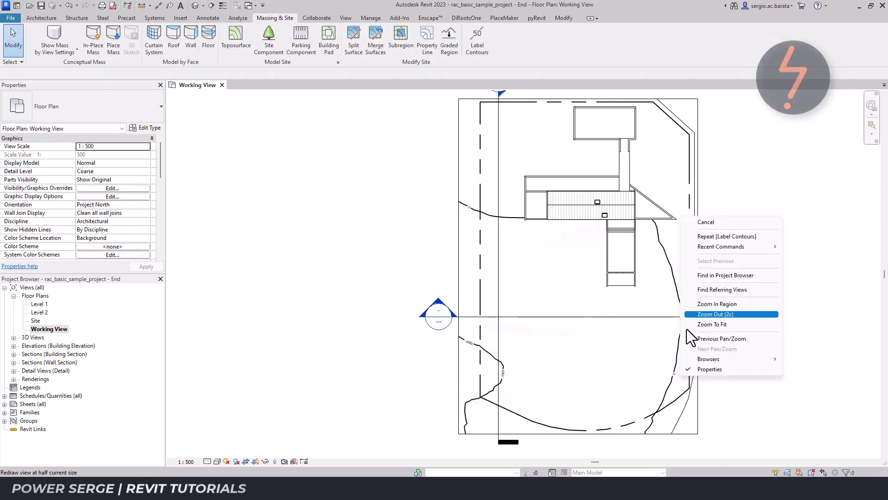
left_click(682, 310)
left_click_drag(382, 182, 520, 407)
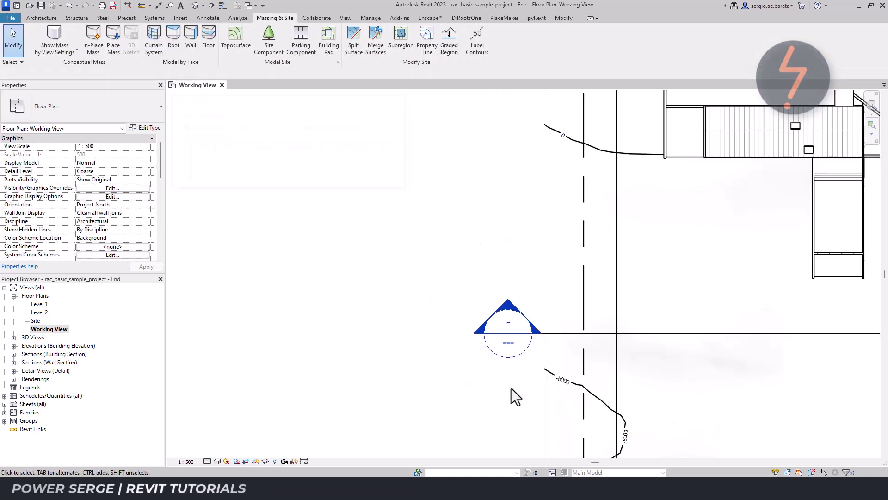
key("s")
key("s")
Set the contour interval to 2000.0 passing through elevation 1000.0 and apply
left_click(337, 64)
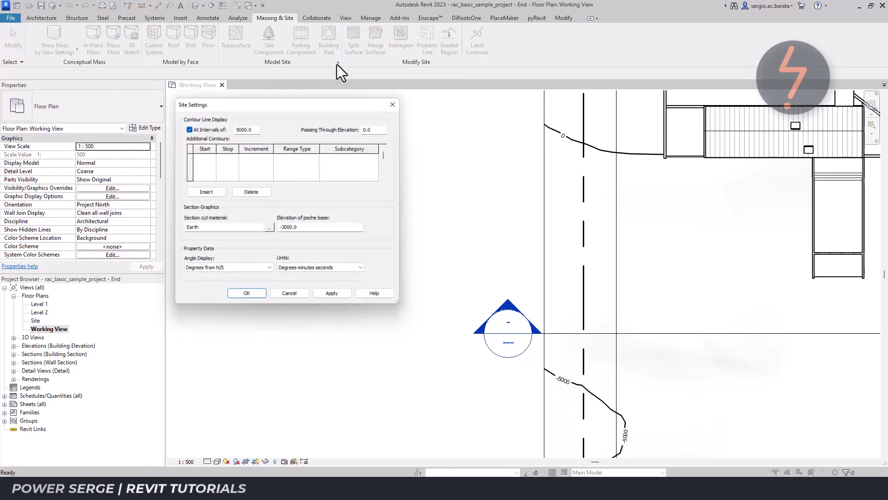
left_click_drag(258, 127, 230, 129)
type("300")
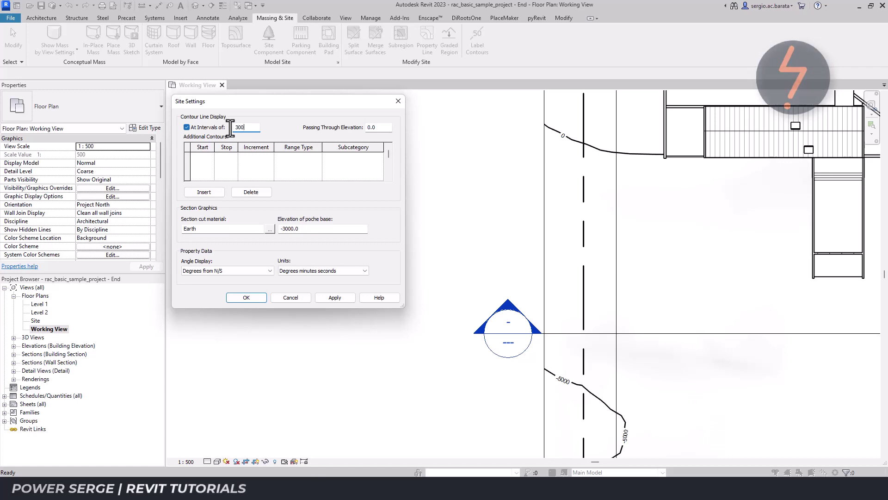
left_click_drag(380, 127, 365, 128)
type("500")
left_click(350, 298)
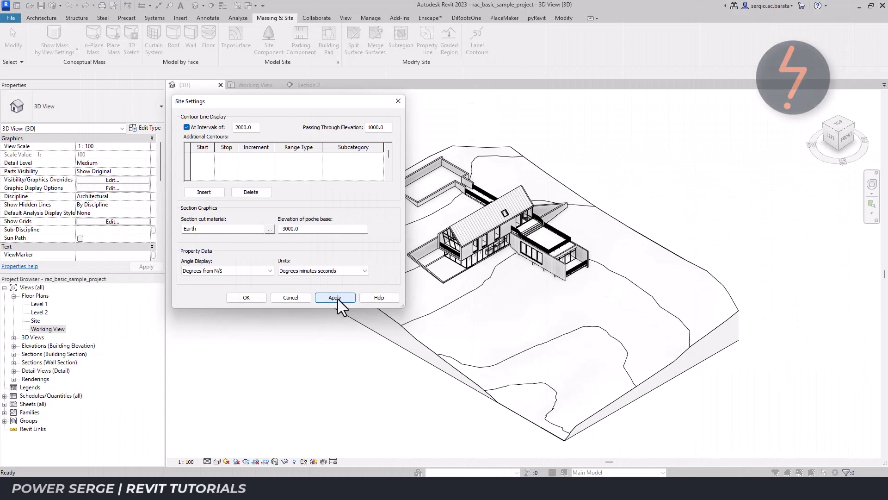
Turn off At Intervals of contours and apply the change
left_click(335, 297)
left_click(187, 127)
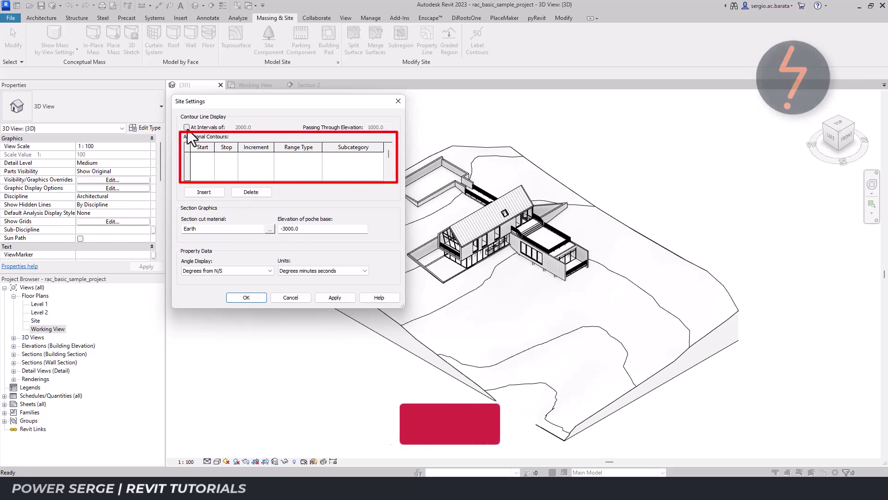
left_click(332, 300)
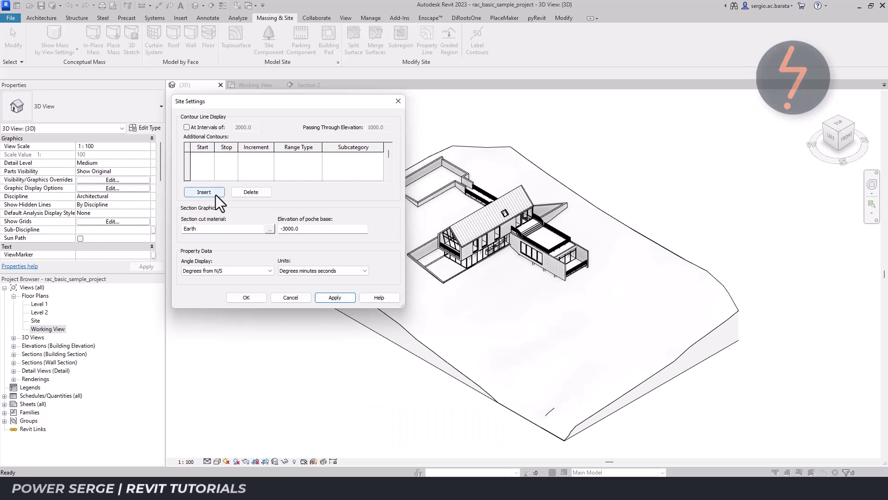
Insert an additional contour row from -5300 to 6000 with Multiple Values range type
left_click(204, 191)
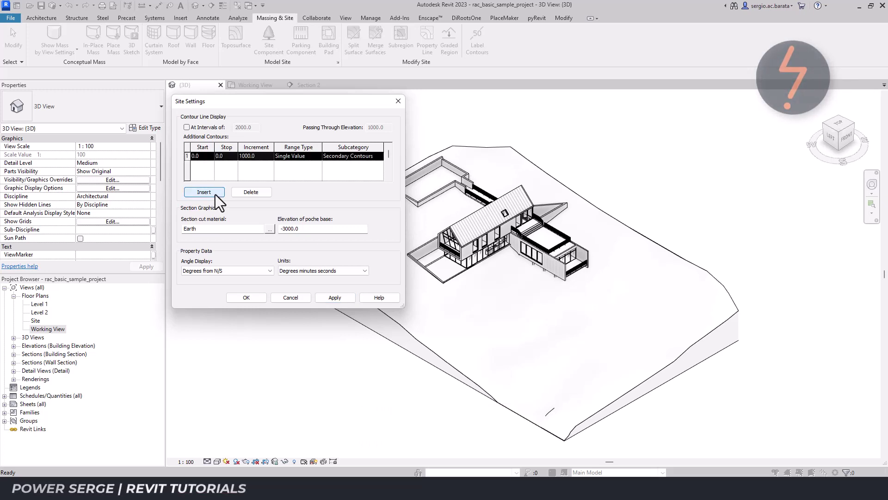
left_click(201, 157)
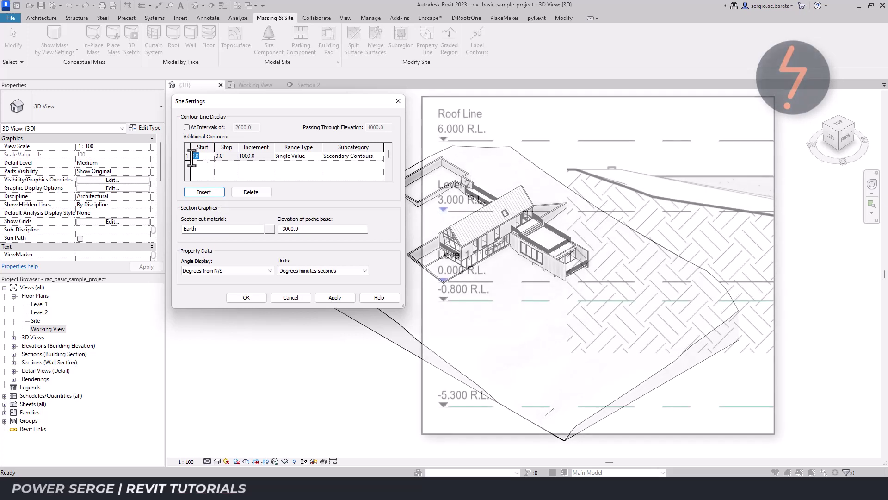
key("BackSpace")
key("BackSpace")
key("BackSpace")
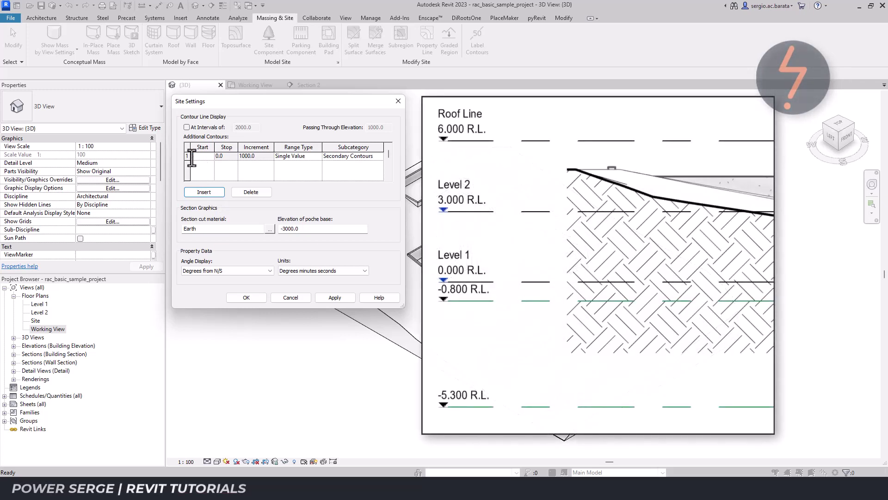
type("5300")
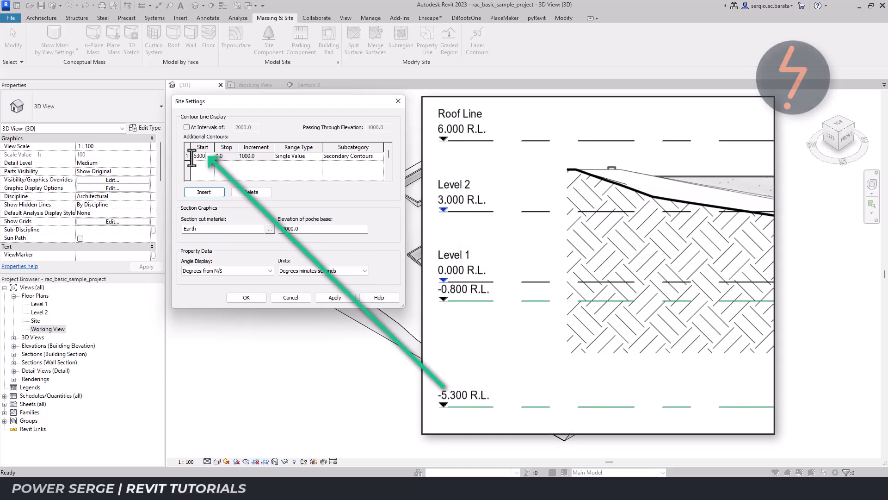
left_click(320, 154)
left_click(320, 154)
left_click(306, 170)
left_click(233, 157)
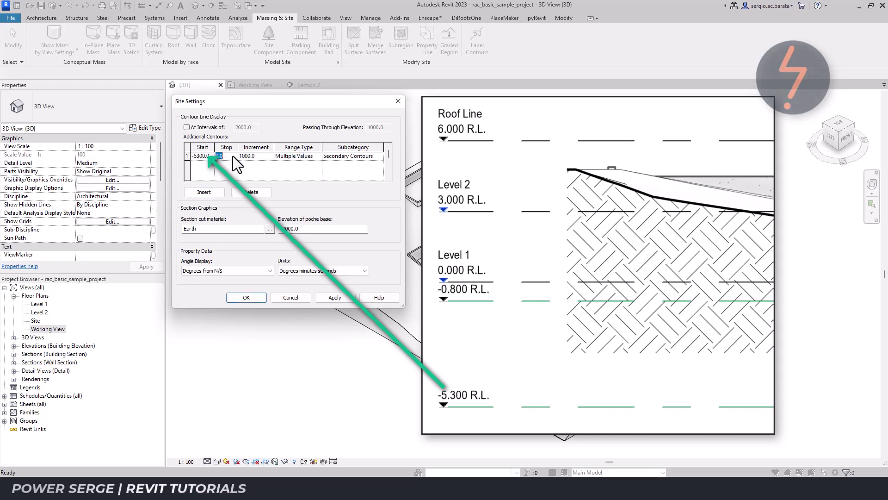
type("6000")
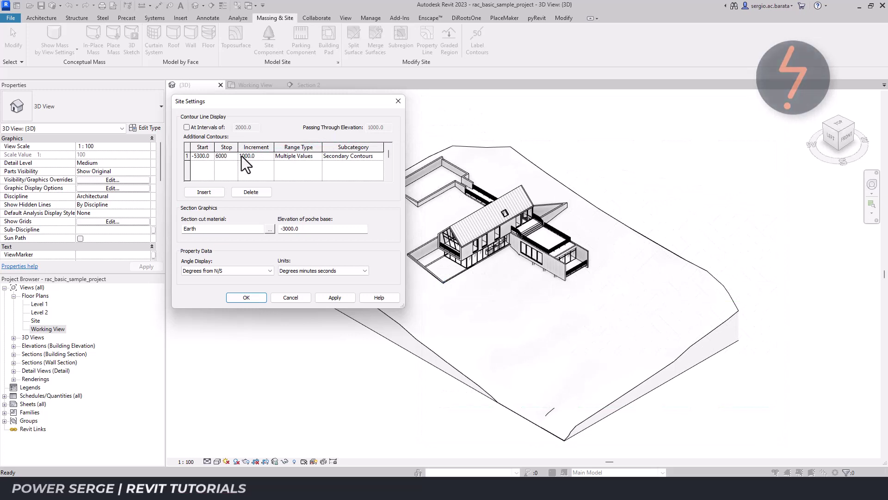
Make the -5300 to 6000 row Primary Contours, apply, and insert another row
left_click(348, 157)
left_click(379, 156)
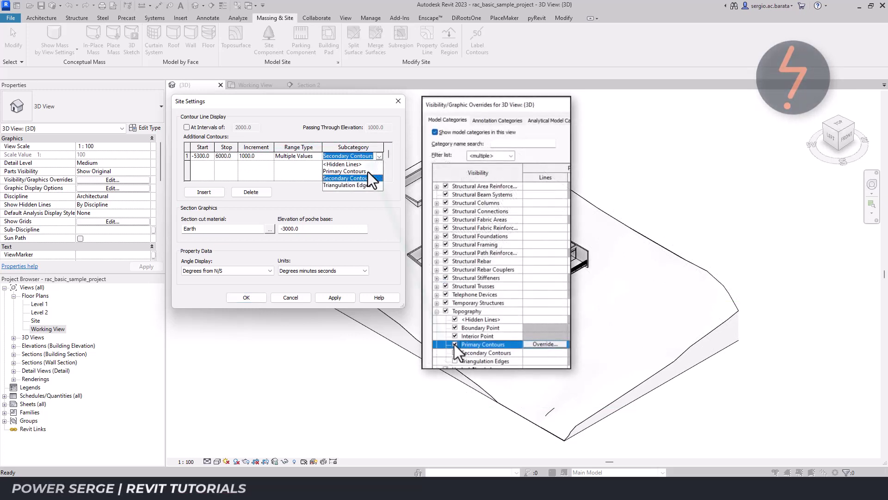
left_click(368, 171)
left_click(335, 298)
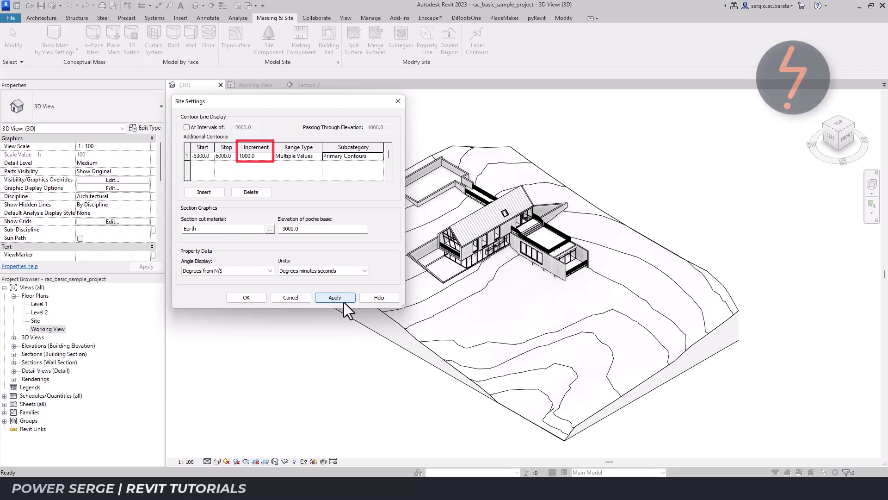
left_click(215, 195)
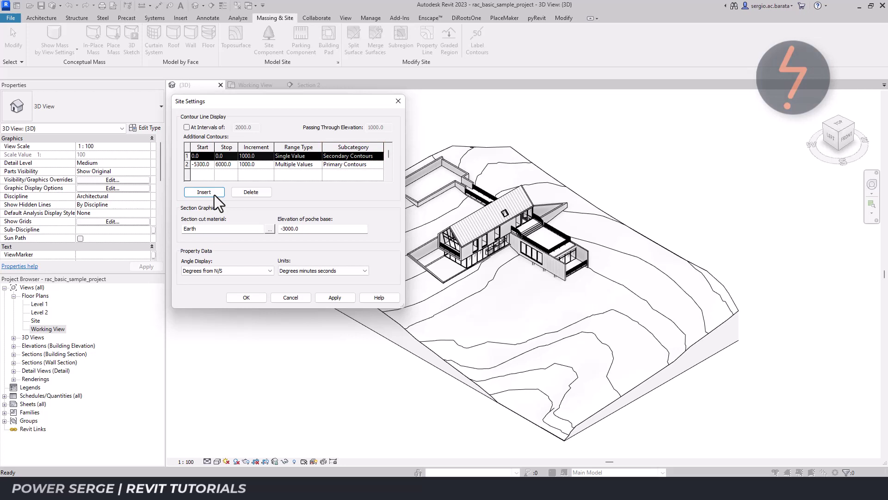
Set row 1 to Multiple Values from -5300 to 6000 every 500, apply, and close
left_click(201, 157)
left_click_drag(202, 158, 188, 158)
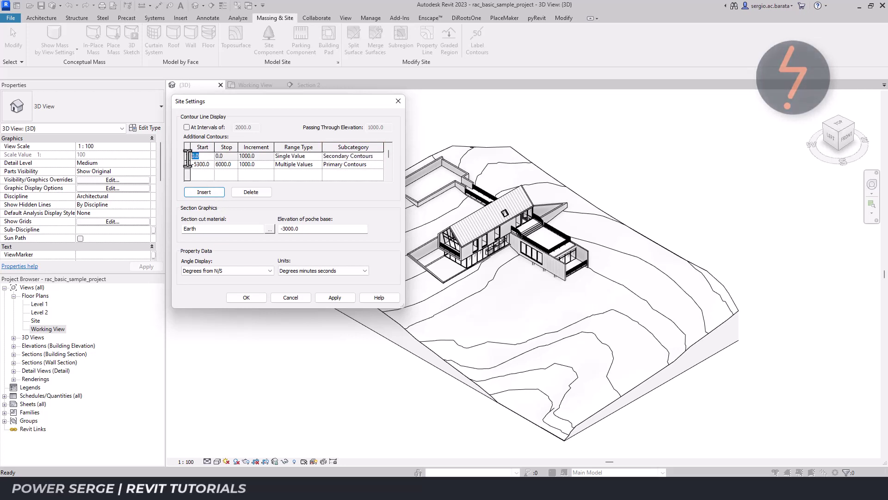
type("-5300")
left_click(319, 158)
left_click(306, 170)
left_click(231, 156)
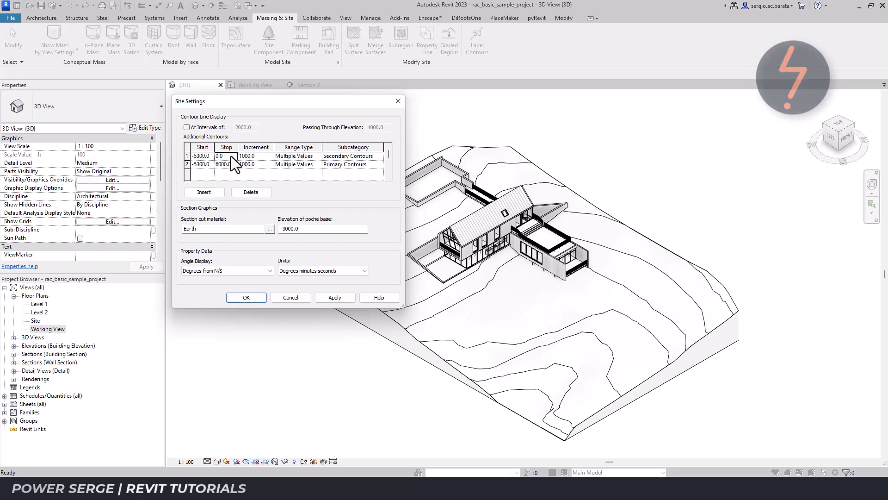
type("6000")
type("500")
left_click(342, 297)
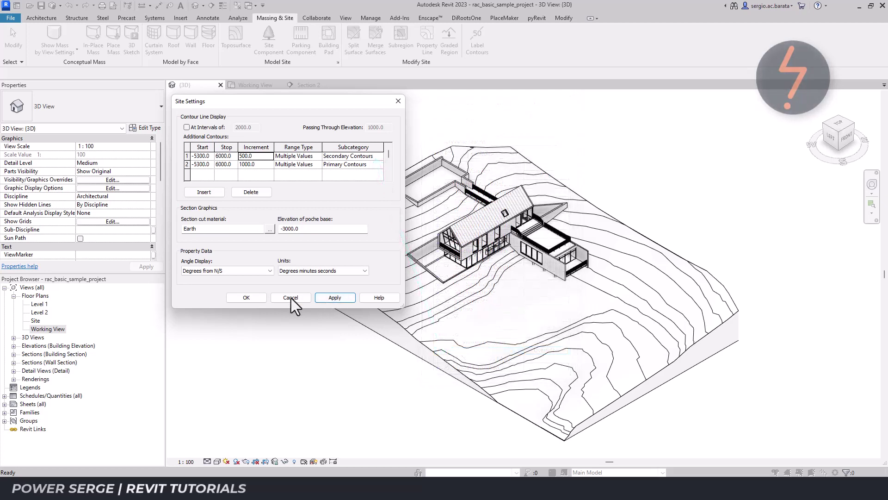
left_click(253, 299)
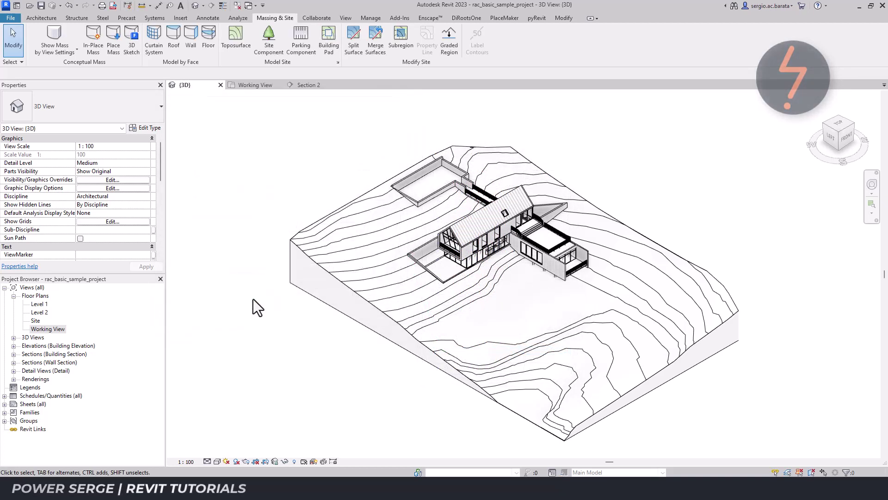
In Object Styles, set Topography's Secondary Contours line colour to orange RGB 255-128-064
left_click(370, 19)
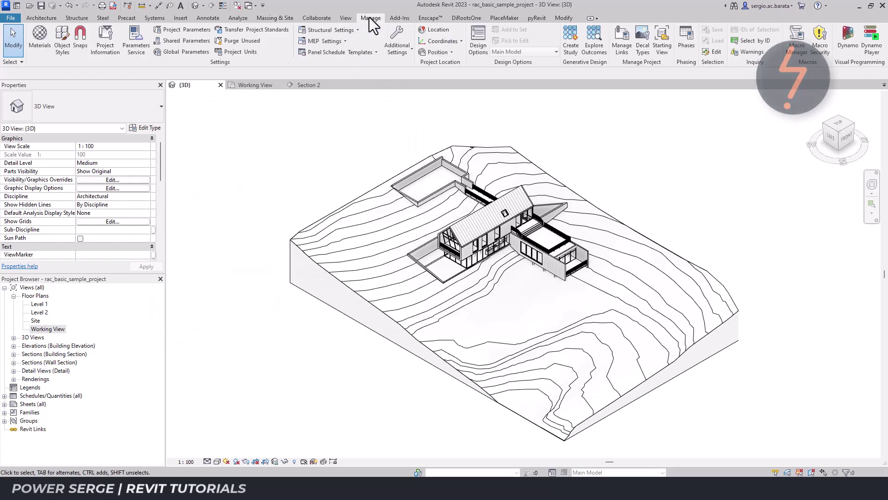
left_click(60, 49)
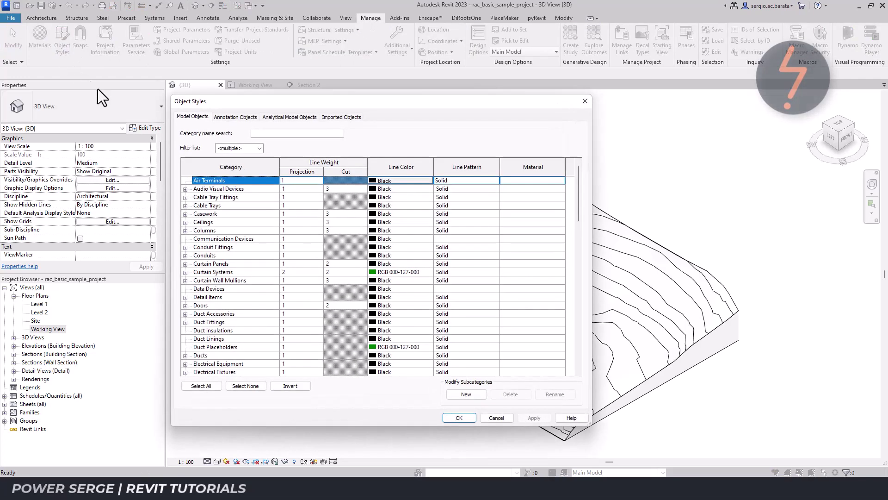
left_click(209, 198)
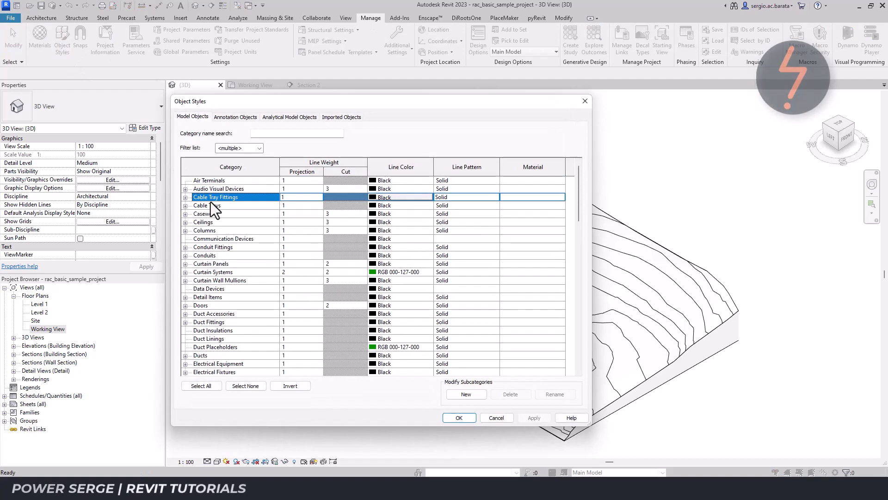
type("topo")
left_click(185, 364)
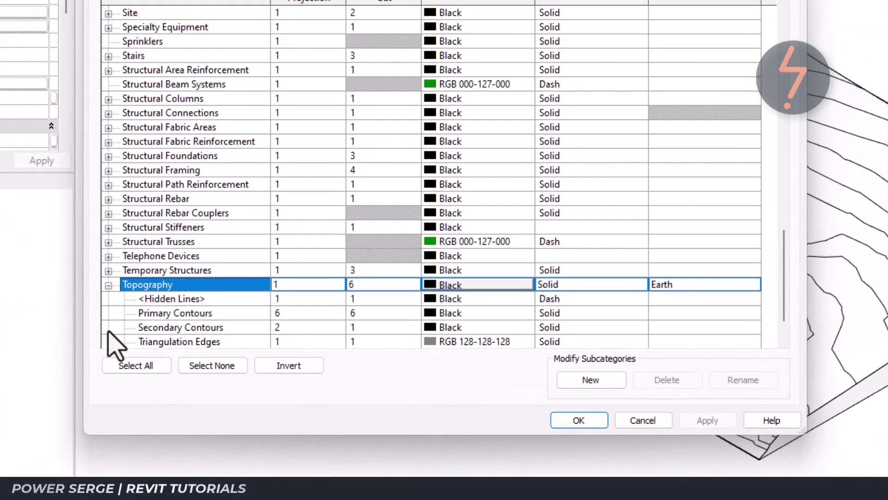
left_click(428, 328)
left_click(435, 327)
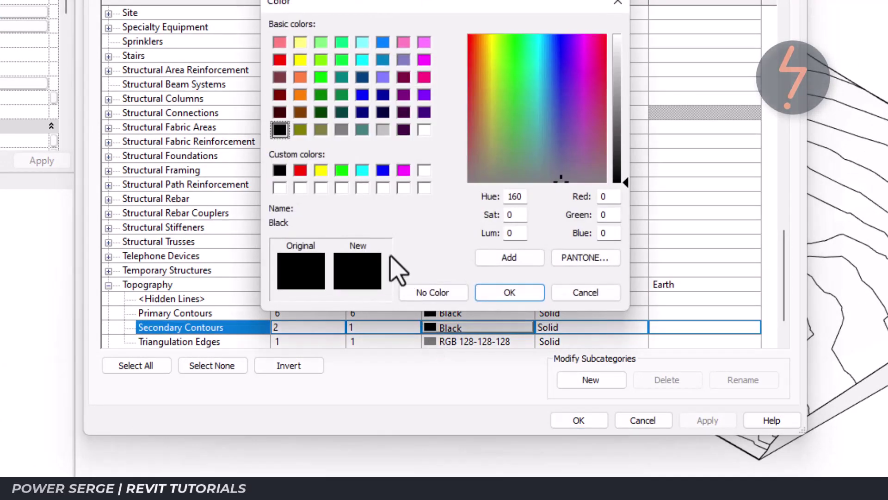
left_click(300, 78)
left_click(506, 291)
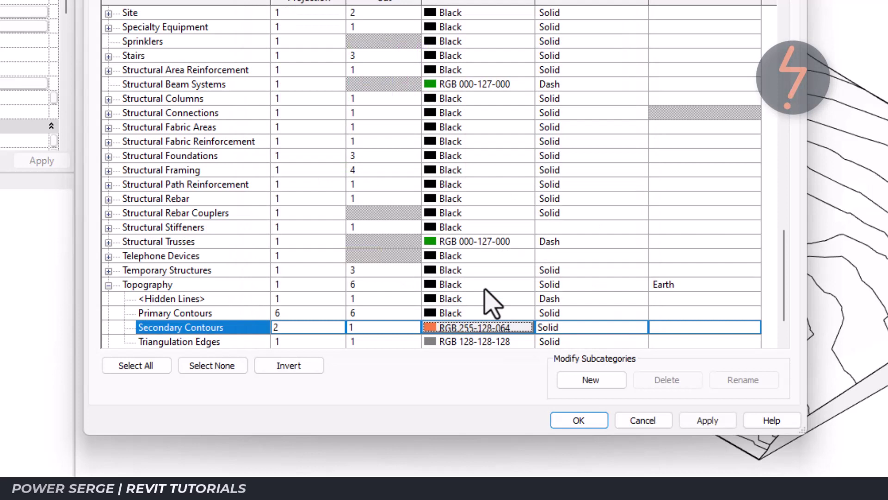
Give Secondary Contours the Dash line pattern and accept the object styles
left_click(640, 329)
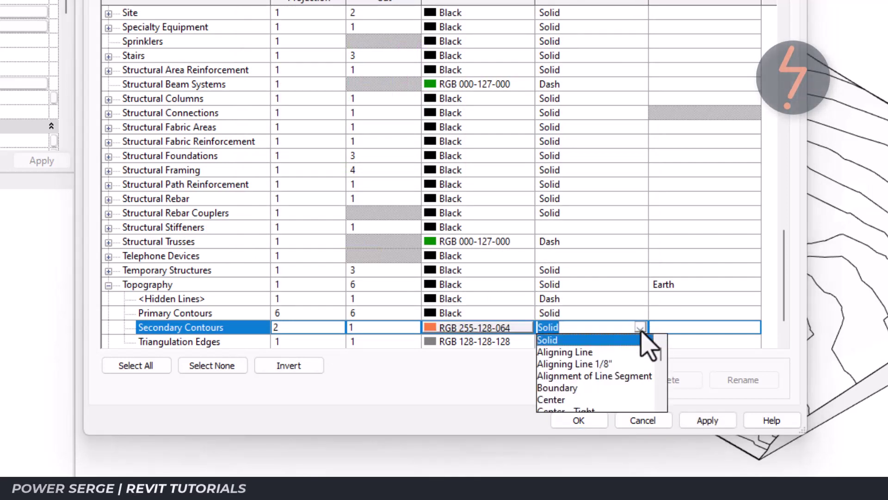
type("Dash")
left_click(586, 352)
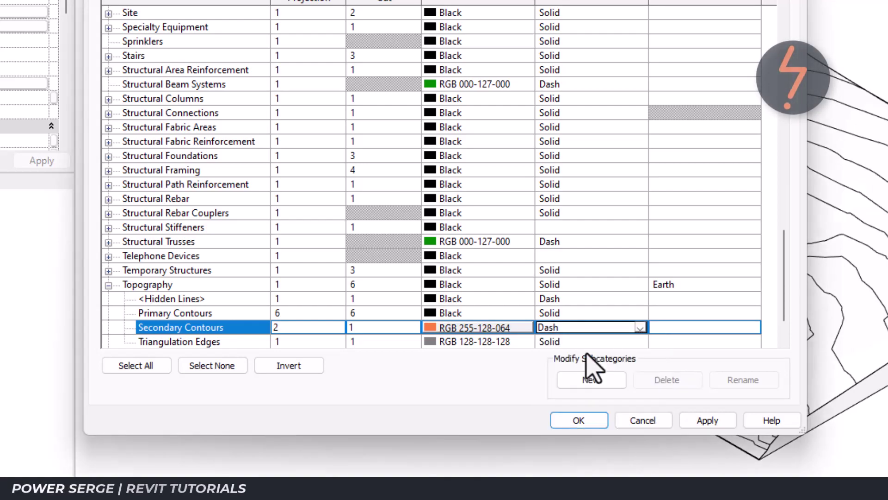
left_click(701, 421)
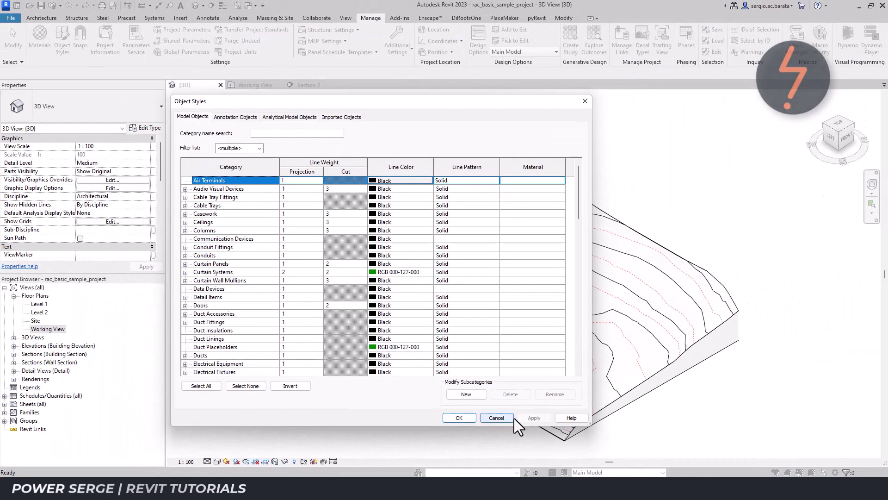
left_click(459, 419)
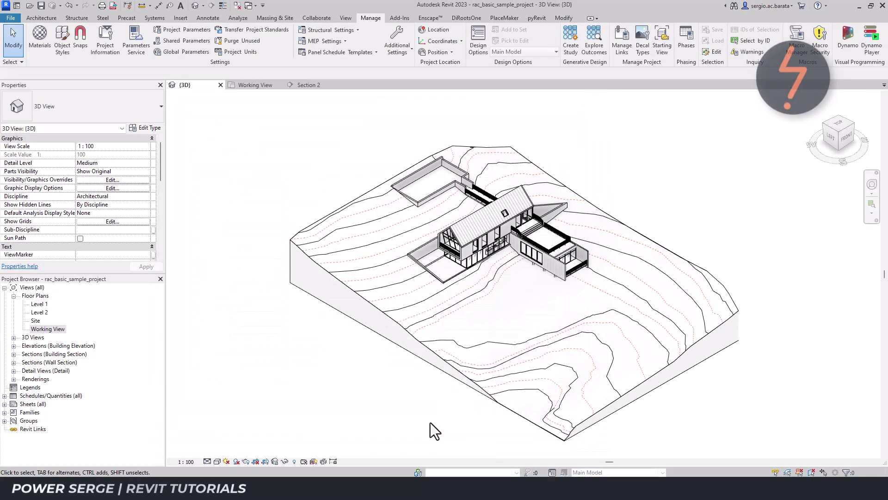
Open the Massing & Site settings and try a 100 secondary contour increment
left_click(279, 18)
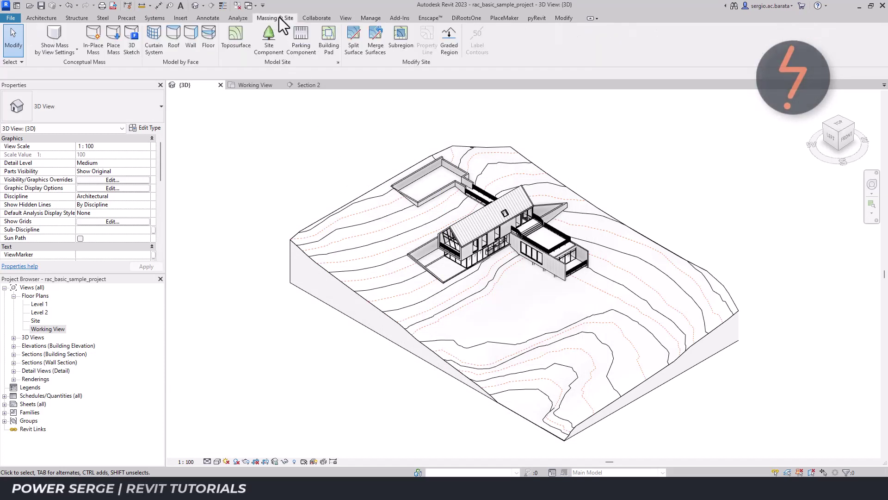
left_click(336, 62)
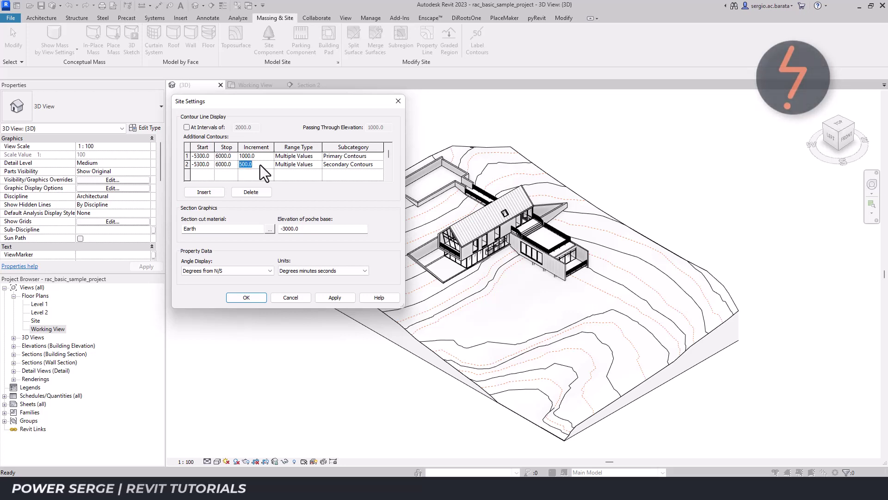
left_click(330, 298)
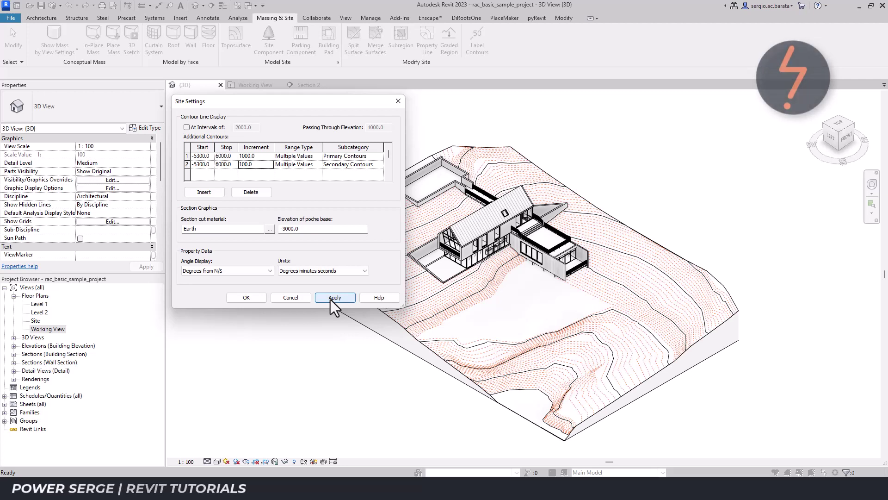
Change the secondary contour increment to 500, then apply and confirm the site settings
left_click(260, 166)
type("500")
left_click(327, 297)
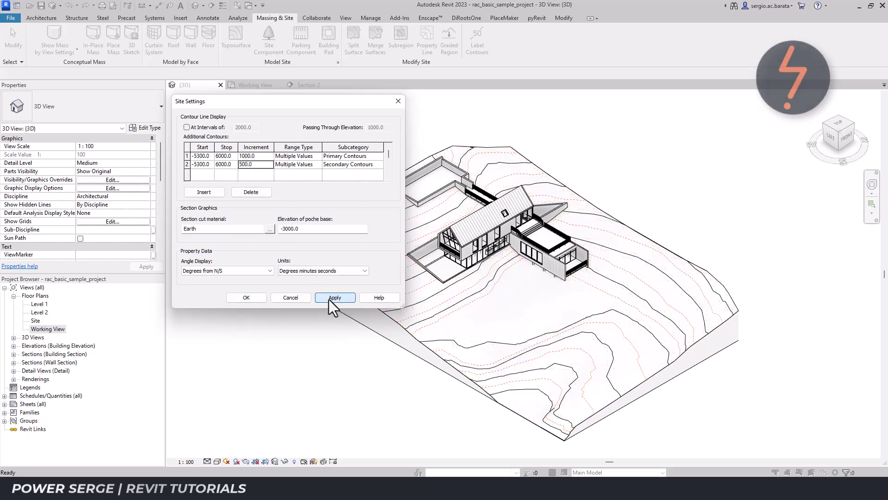
left_click(260, 299)
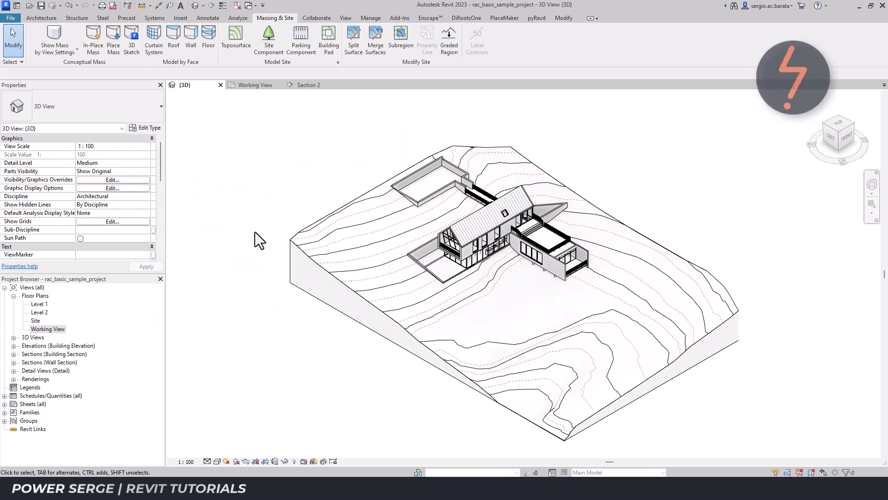
In the Working View plan, open the Topography > Secondary Contours projection line overrides via VG
left_click(254, 86)
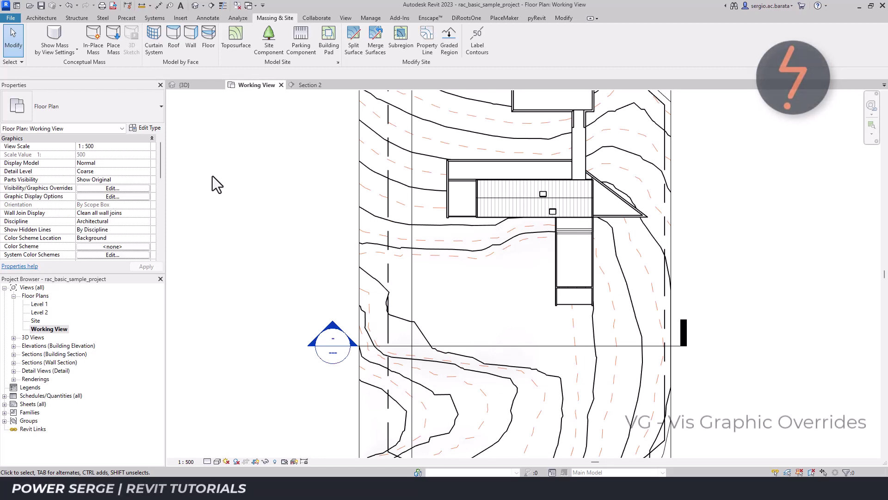
type("vg")
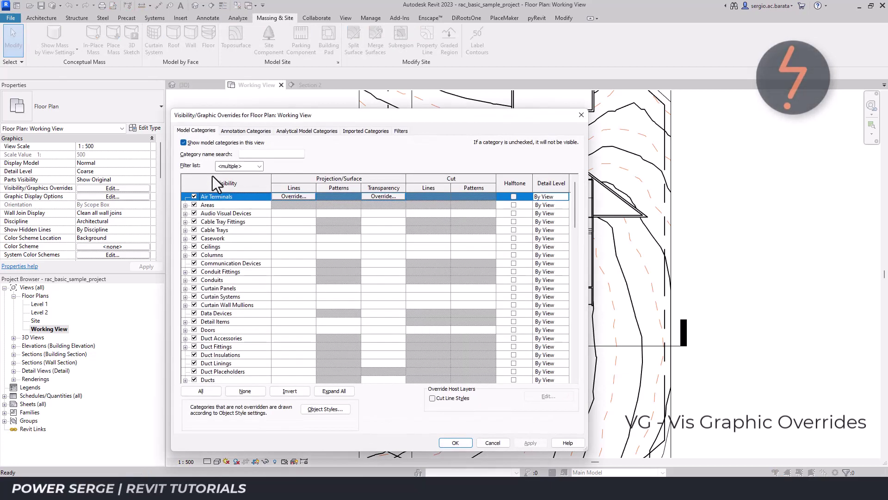
type("to")
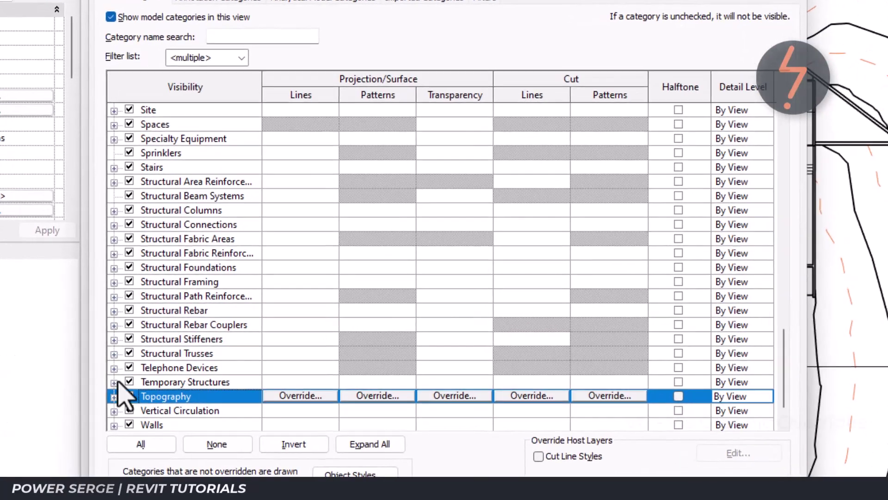
left_click(113, 396)
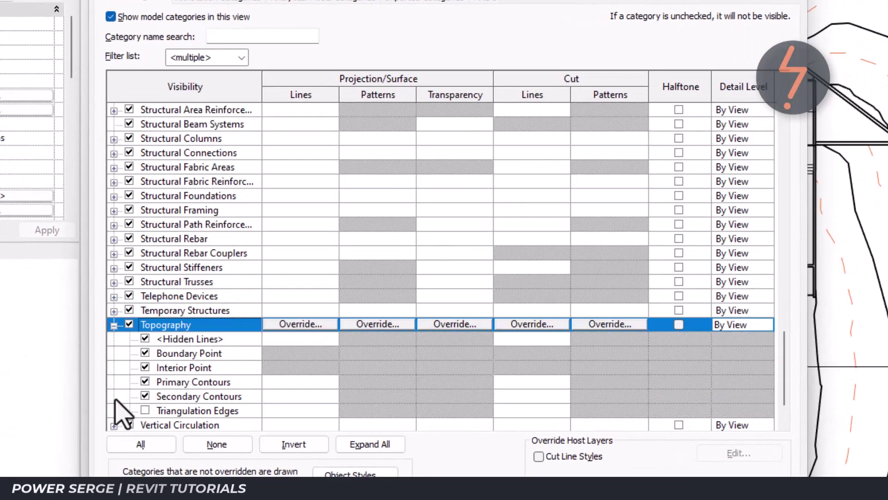
left_click(284, 397)
left_click(291, 396)
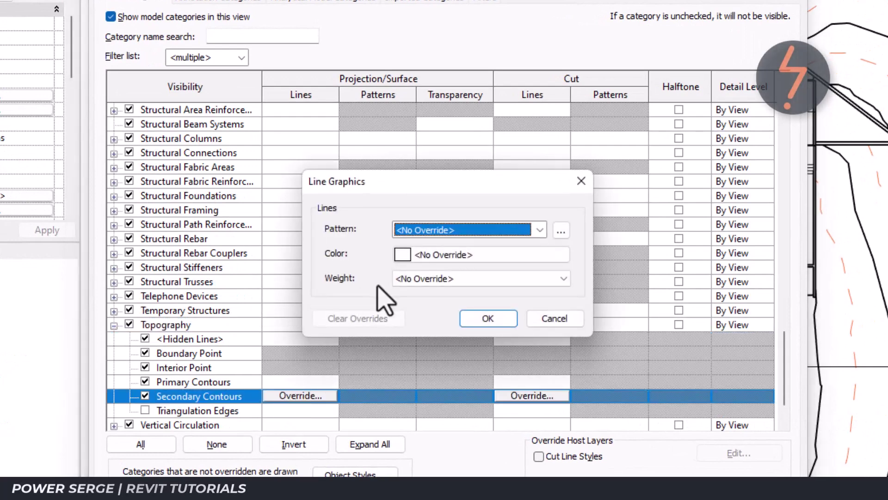
Set the secondary contour line colour to light grey RGB 192-192-192 and apply
left_click(401, 258)
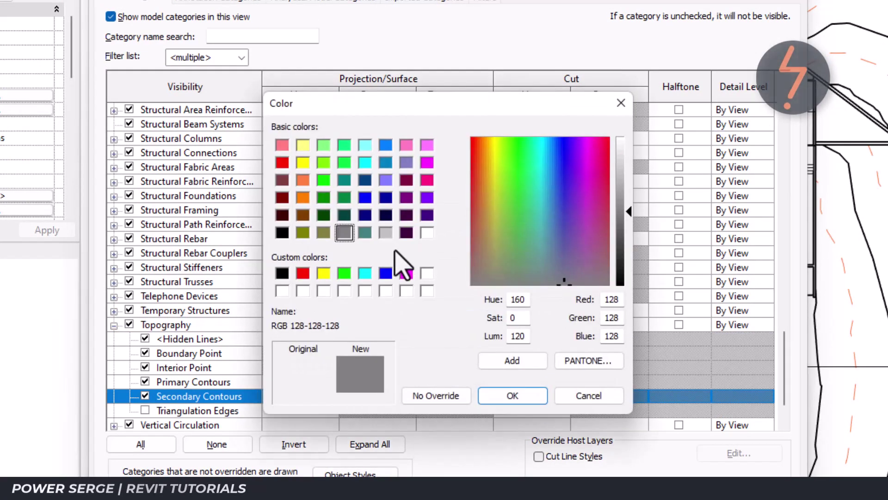
left_click(386, 234)
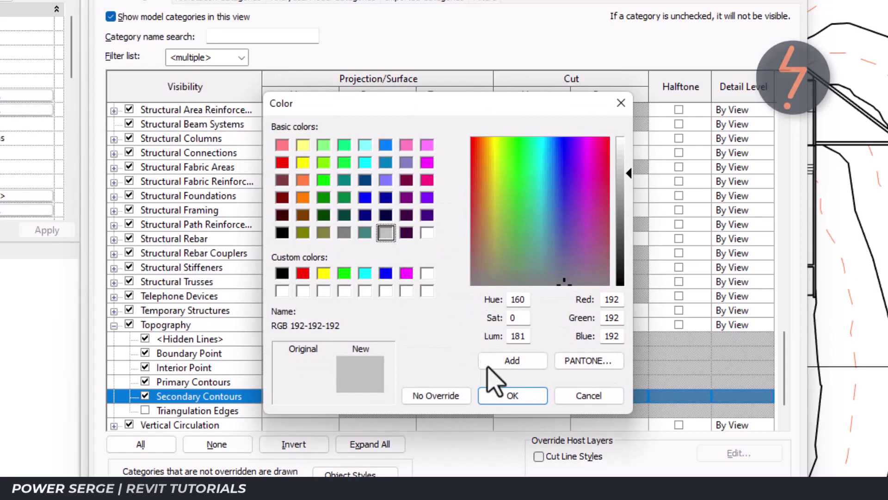
left_click(512, 395)
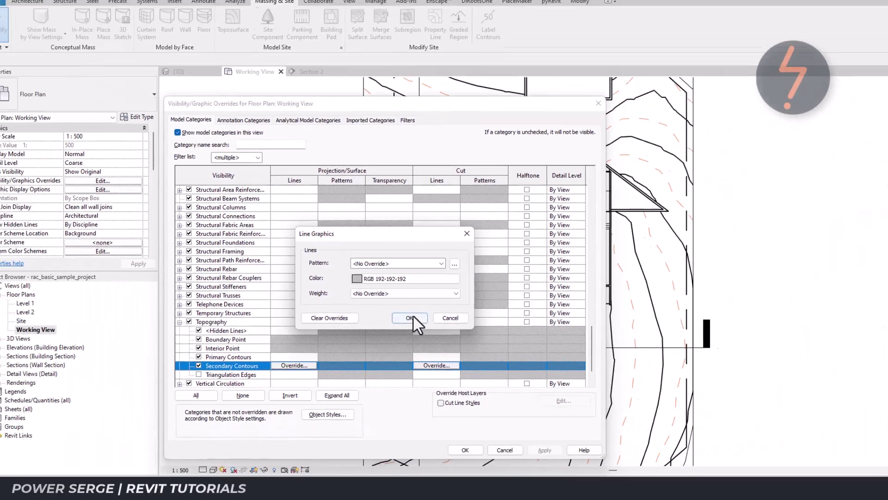
left_click(503, 317)
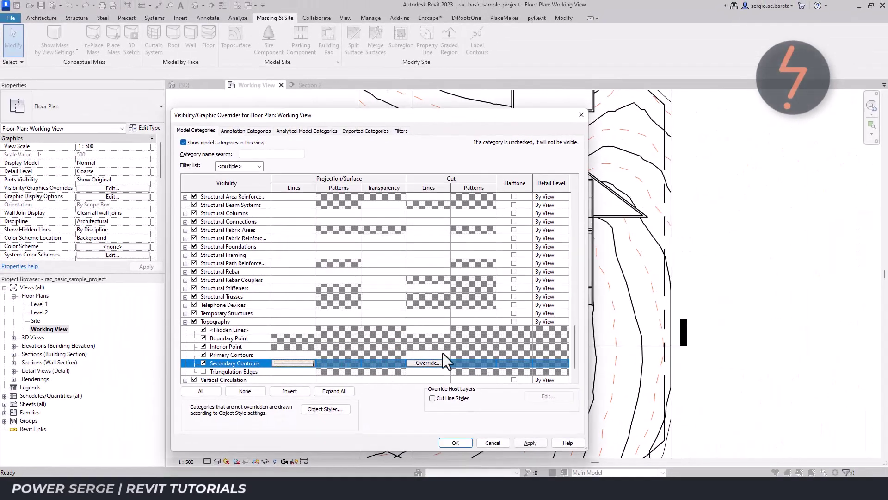
left_click(530, 443)
left_click(466, 443)
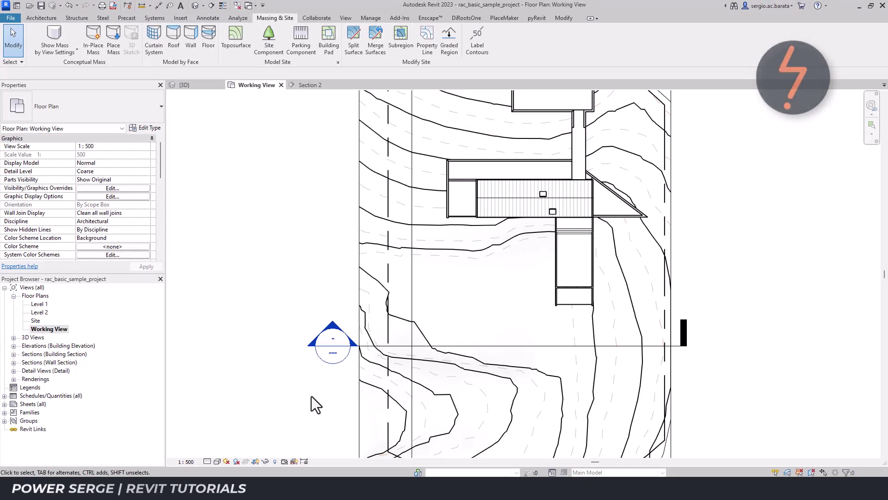
Label contours 2200 down to -2300 along a line left of the building, then reopen {3D}
left_click(477, 42)
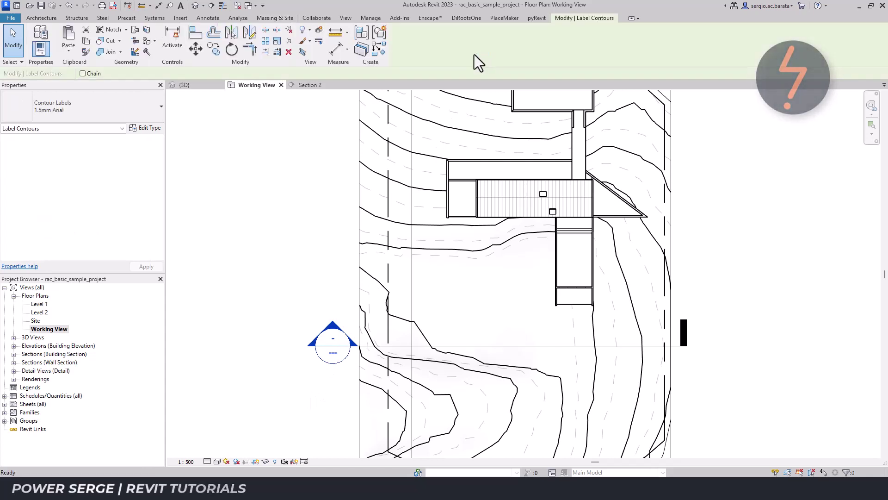
left_click(374, 100)
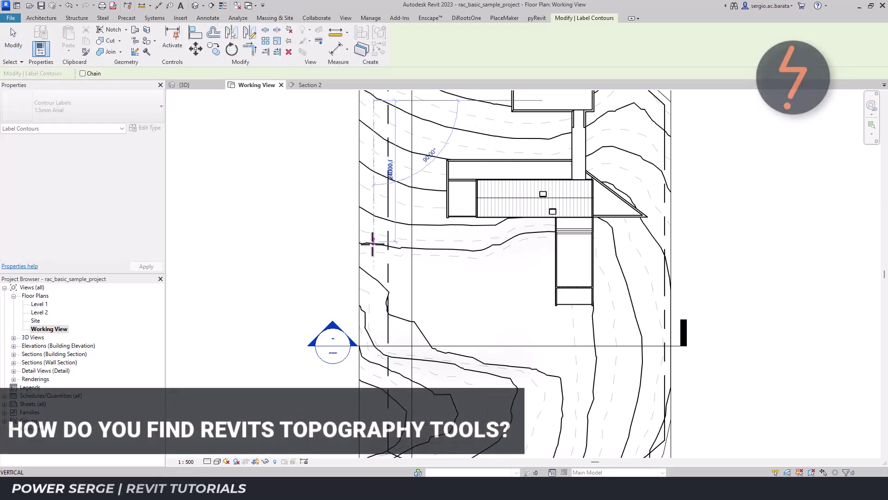
left_click(370, 293)
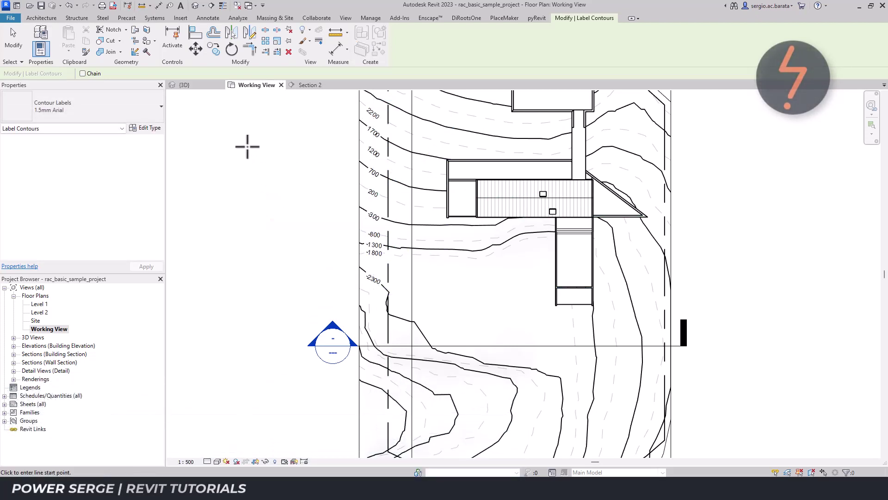
key("Escape")
key("Escape")
left_click(204, 87)
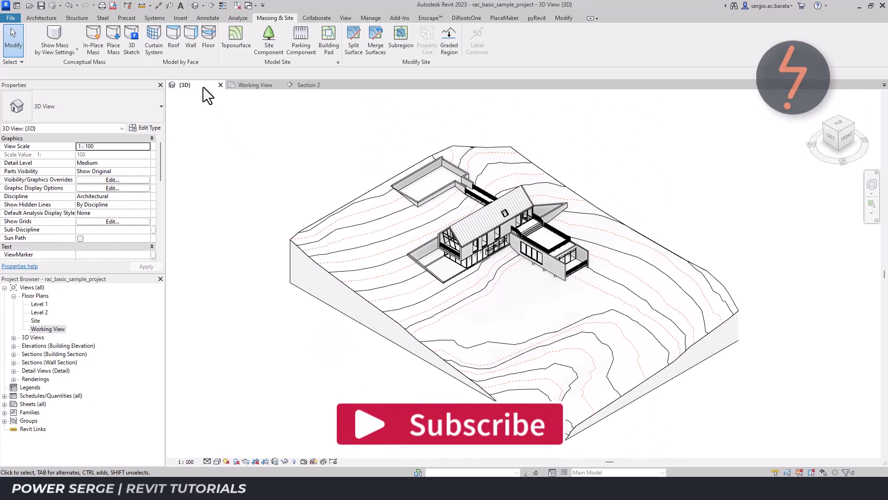
Orient the 3D view to Section 2, then reset it to the top-left-front isometric
right_click(839, 135)
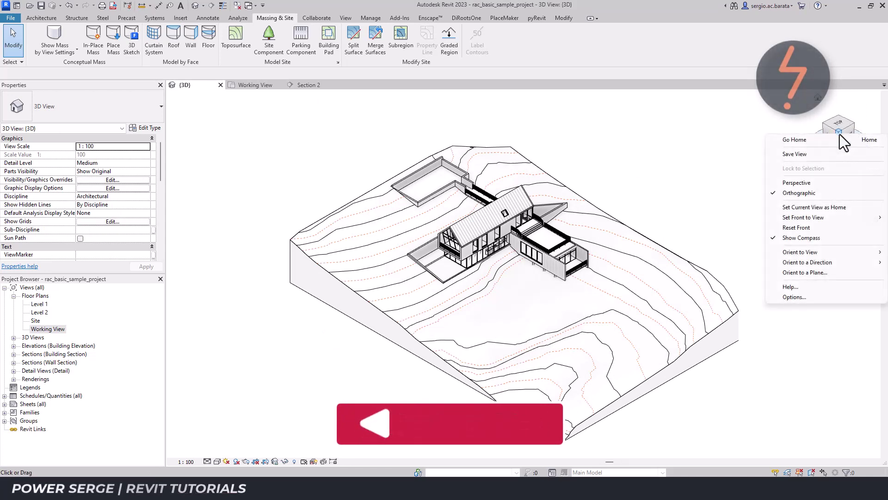
mouse_move(810, 254)
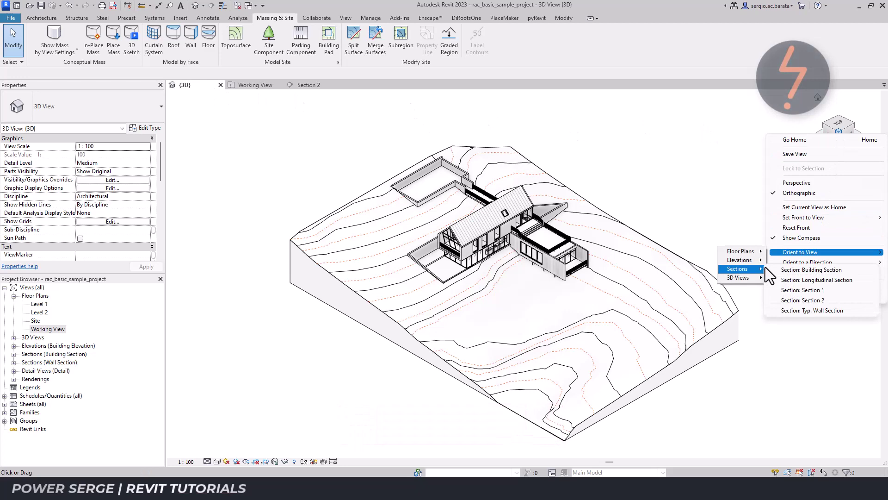
left_click(798, 298)
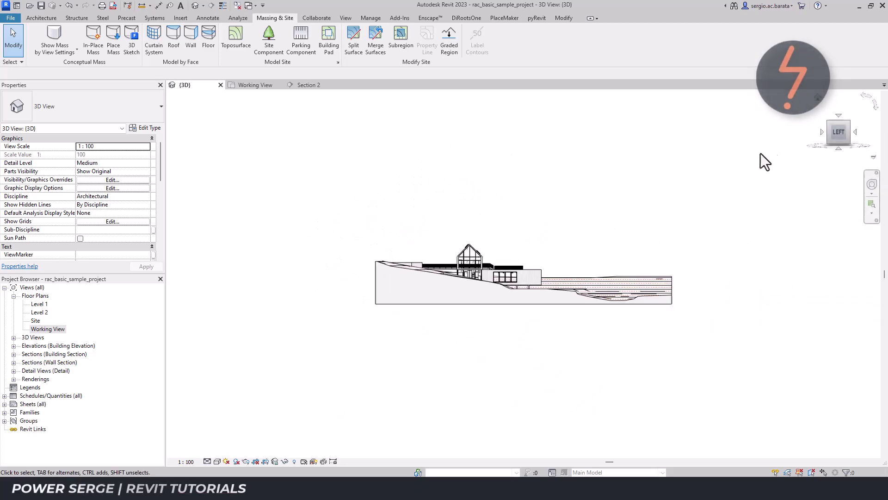
left_click(850, 123)
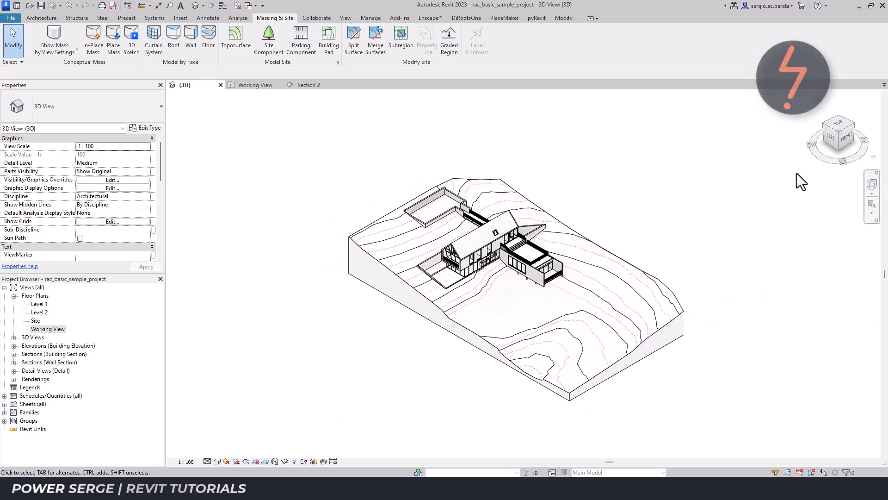